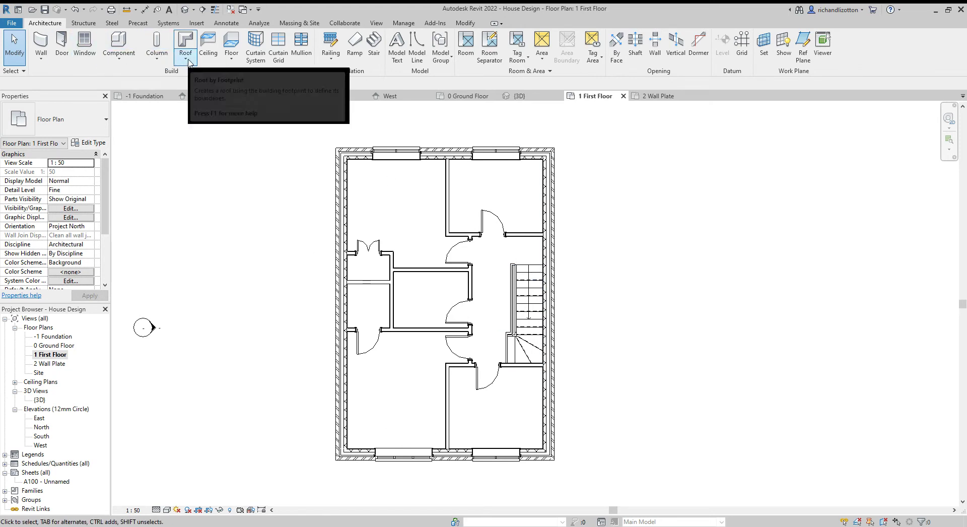
# - Start a Roof by Footprint using the Roof_Pitched_38Tile-25Bat-0Felt-25bat-100Ins-150Truss-12PBd type
pyautogui.click(187, 59)
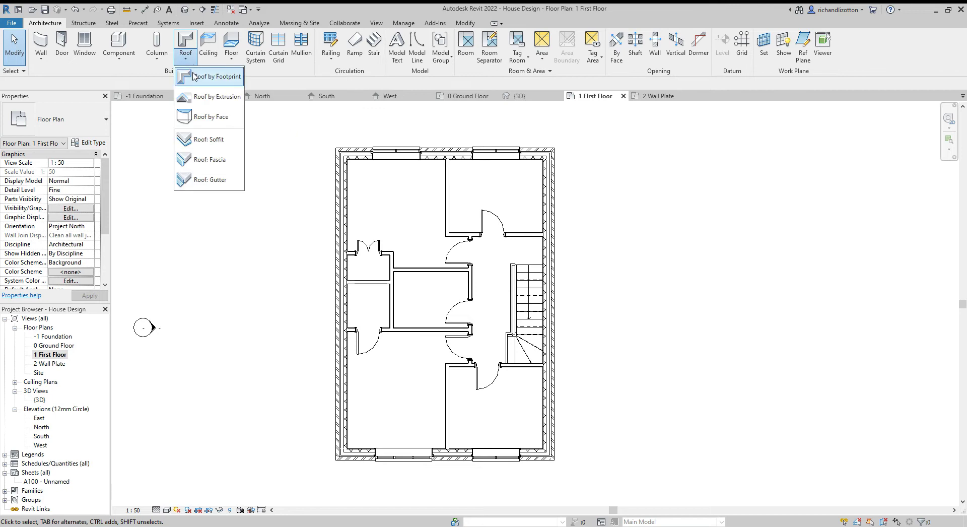
pyautogui.click(222, 83)
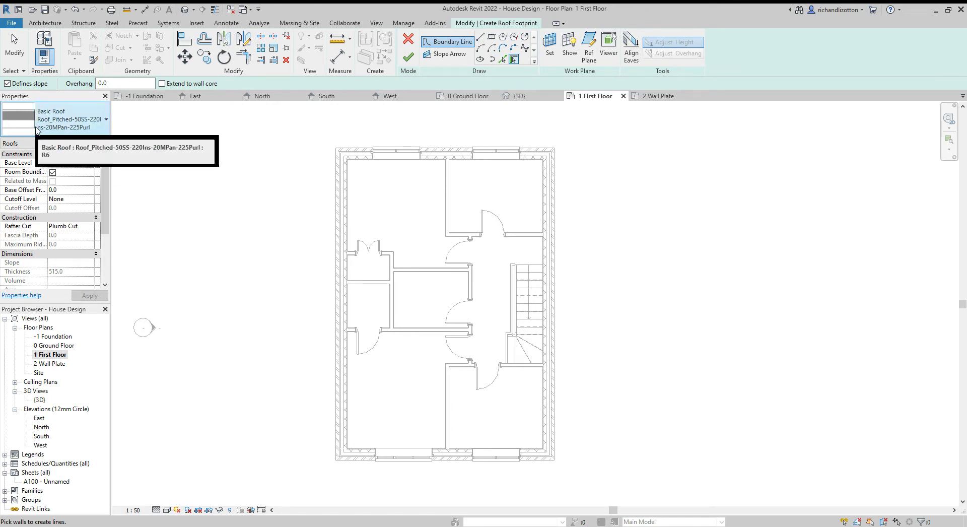
pyautogui.click(107, 120)
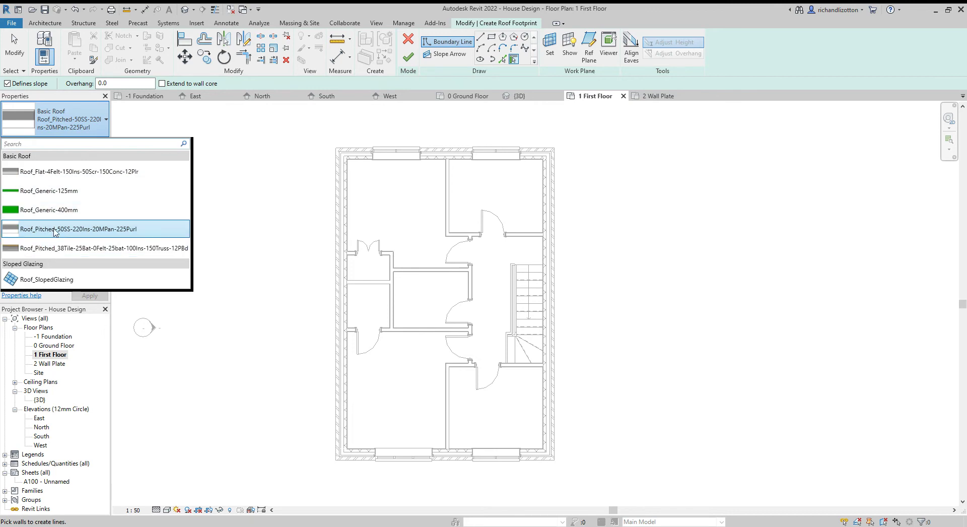
pyautogui.moveTo(52, 252)
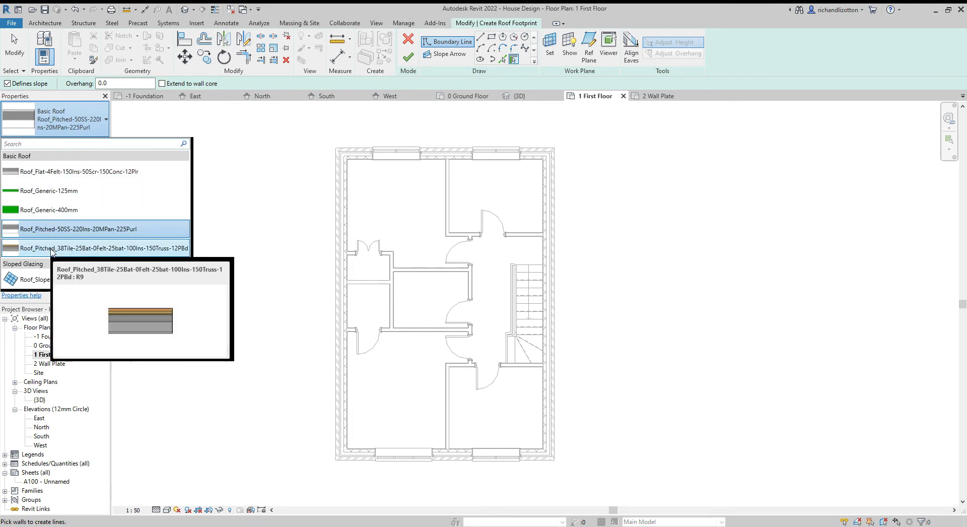
pyautogui.click(52, 249)
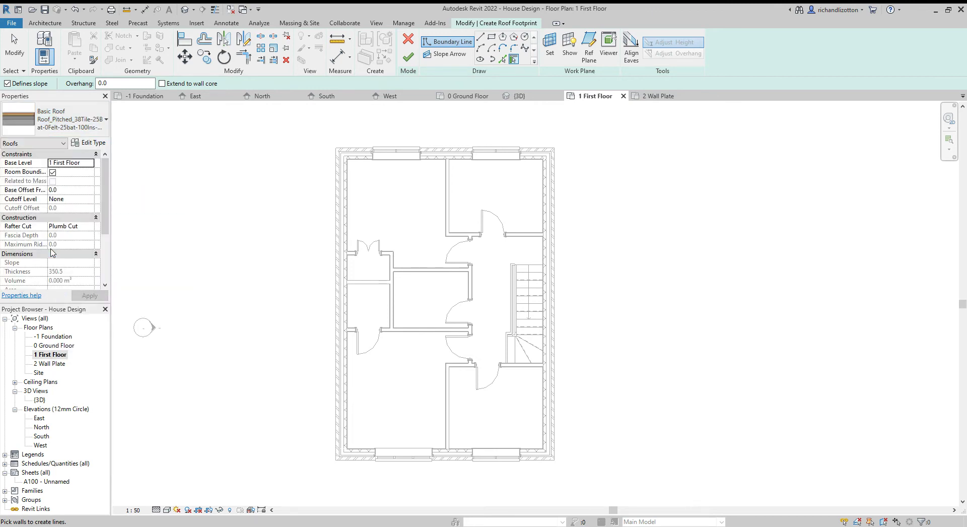
# - Duplicate the roof type and name the copy Roof_Pitched_38Tile-25Bat-0Felt-150Truss
pyautogui.click(85, 144)
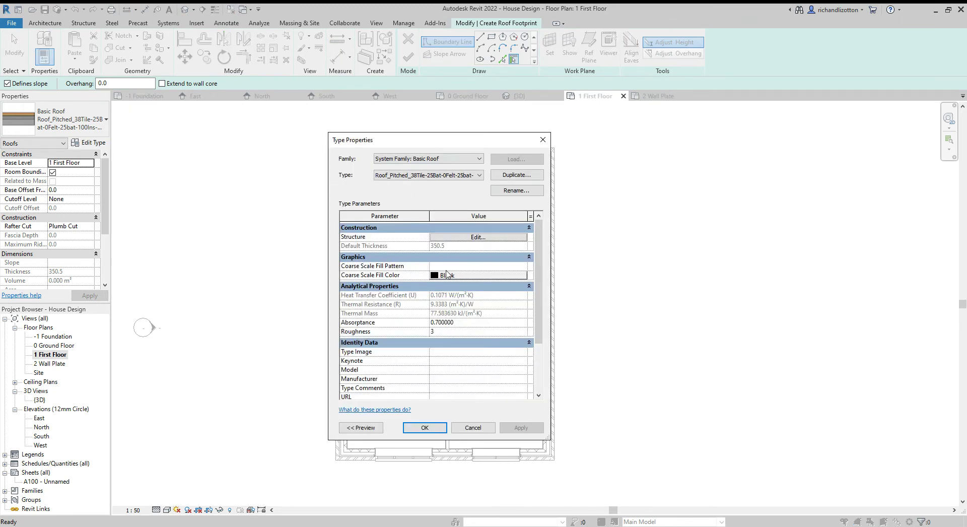
pyautogui.click(514, 179)
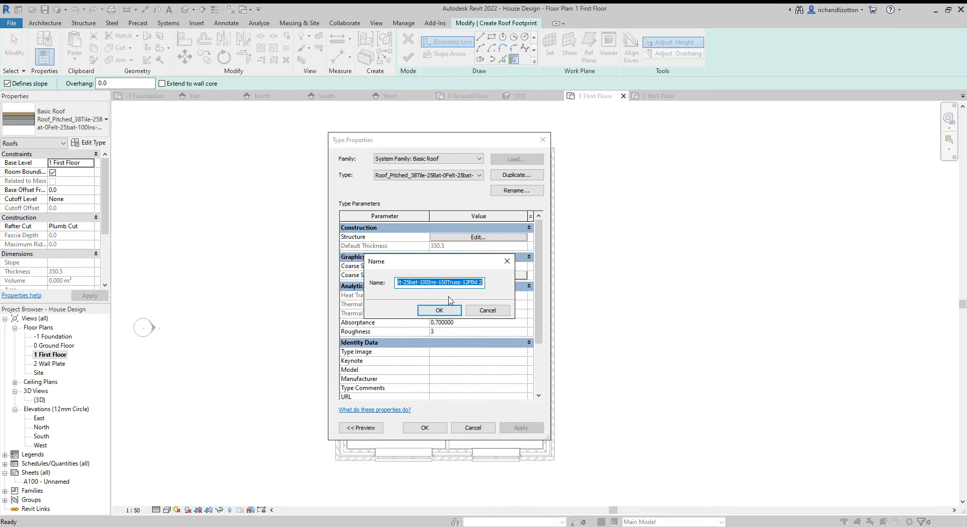
pyautogui.click(484, 283)
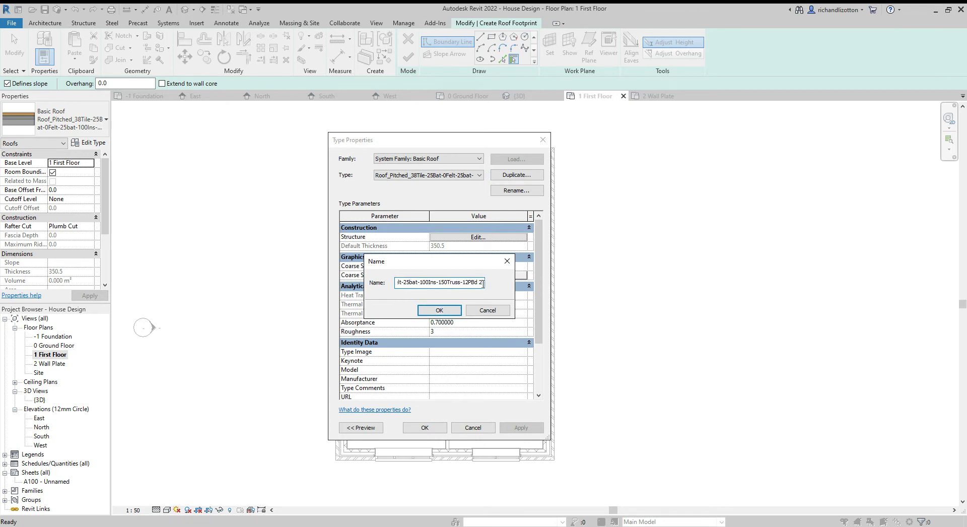
pyautogui.press('BackSpace')
pyautogui.press('BackSpace')
pyautogui.press('BackSpace')
pyautogui.press('BackSpace')
pyautogui.press('BackSpace')
pyautogui.press('BackSpace')
pyautogui.press('BackSpace')
pyautogui.press('BackSpace')
pyautogui.press('BackSpace')
pyautogui.press('BackSpace')
pyautogui.press('BackSpace')
pyautogui.press('BackSpace')
pyautogui.press('BackSpace')
pyautogui.press('BackSpace')
pyautogui.press('BackSpace')
pyautogui.press('BackSpace')
pyautogui.press('BackSpace')
pyautogui.press('BackSpace')
pyautogui.press('BackSpace')
pyautogui.press('BackSpace')
pyautogui.press('BackSpace')
pyautogui.click(439, 311)
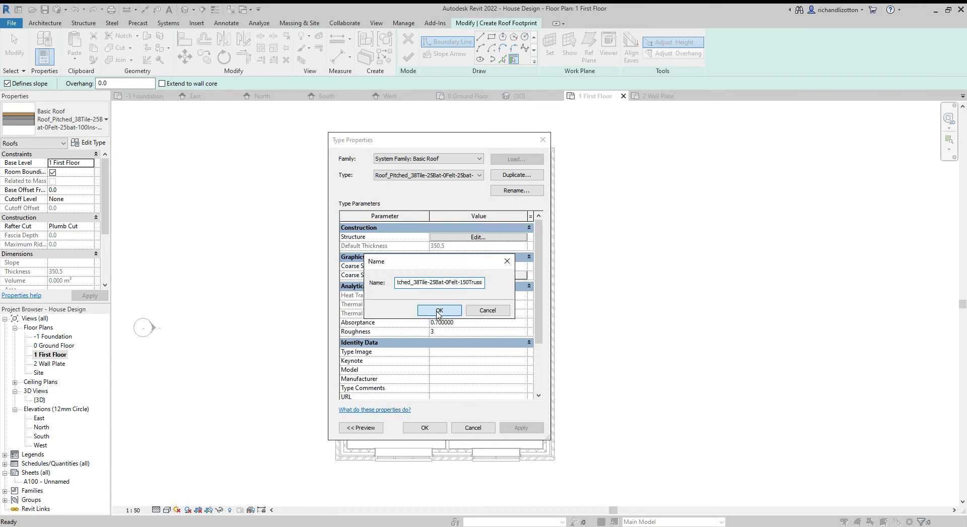
# - Delete the lower 25 mm wood, 100 mm rigid insulation and Gypsum Wall Board layers
pyautogui.click(476, 238)
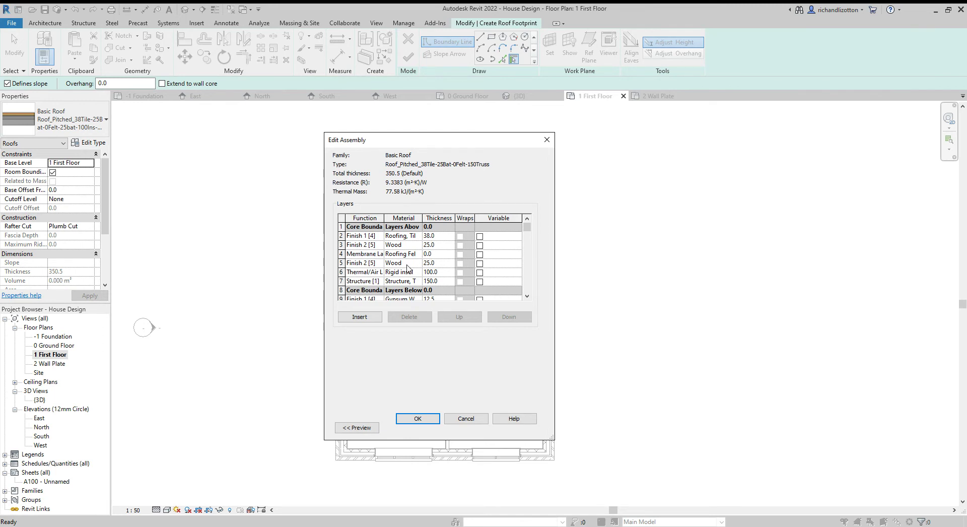
pyautogui.click(341, 263)
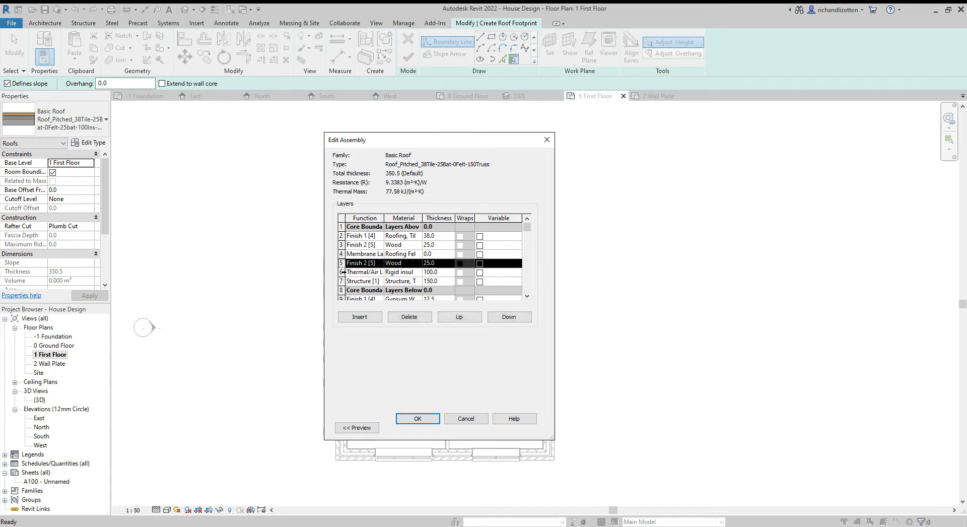
pyautogui.click(408, 318)
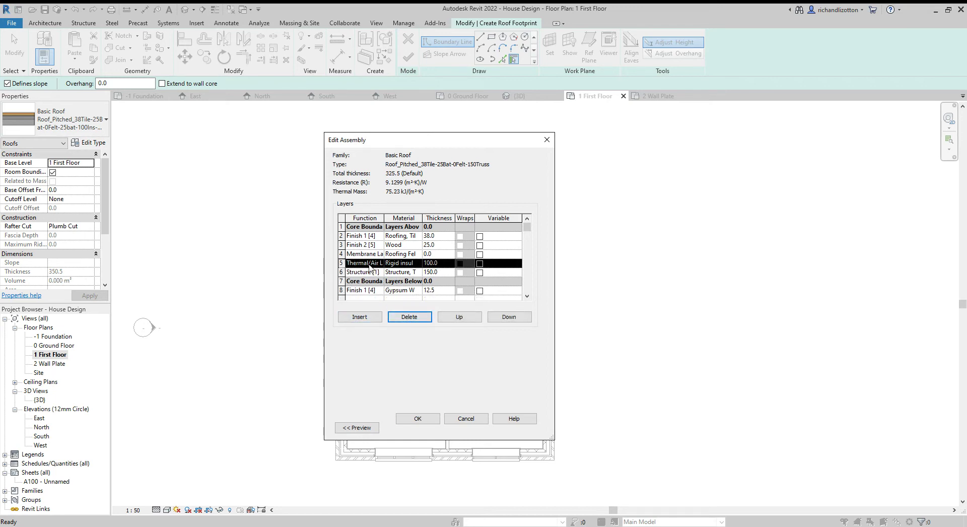
pyautogui.click(410, 317)
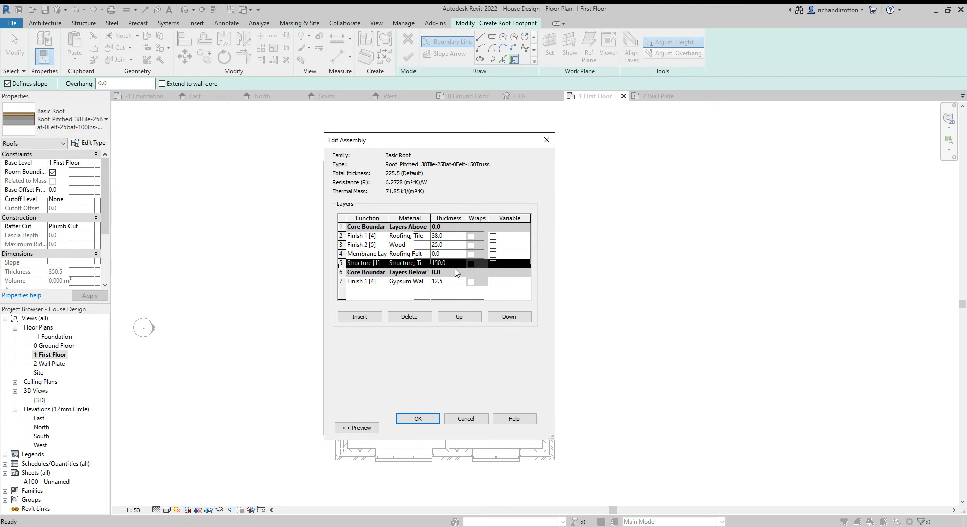
pyautogui.moveTo(554, 271); pyautogui.dragTo(682, 271)
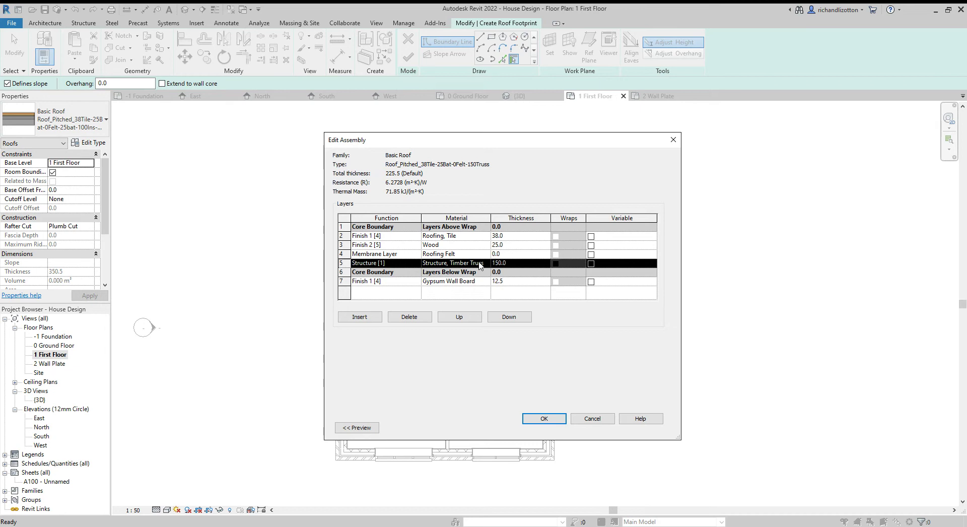
pyautogui.click(359, 284)
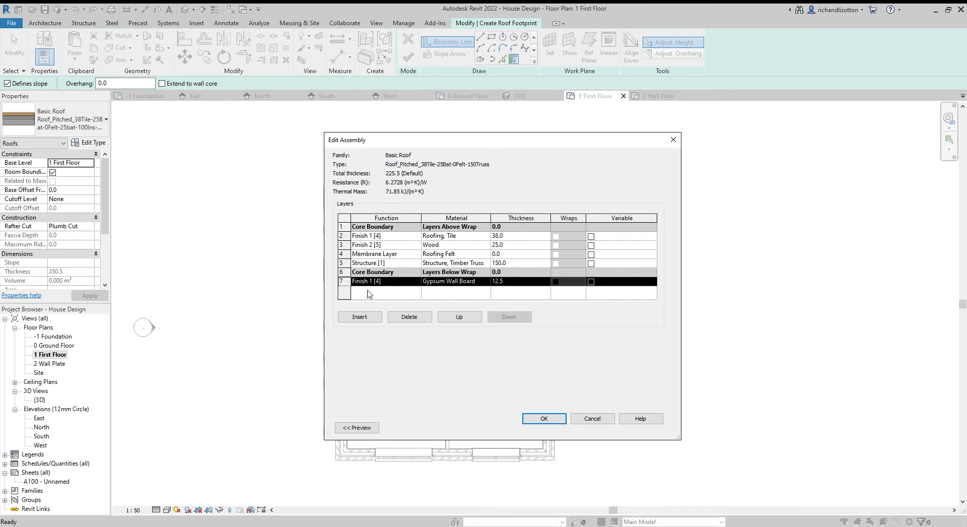
pyautogui.click(410, 318)
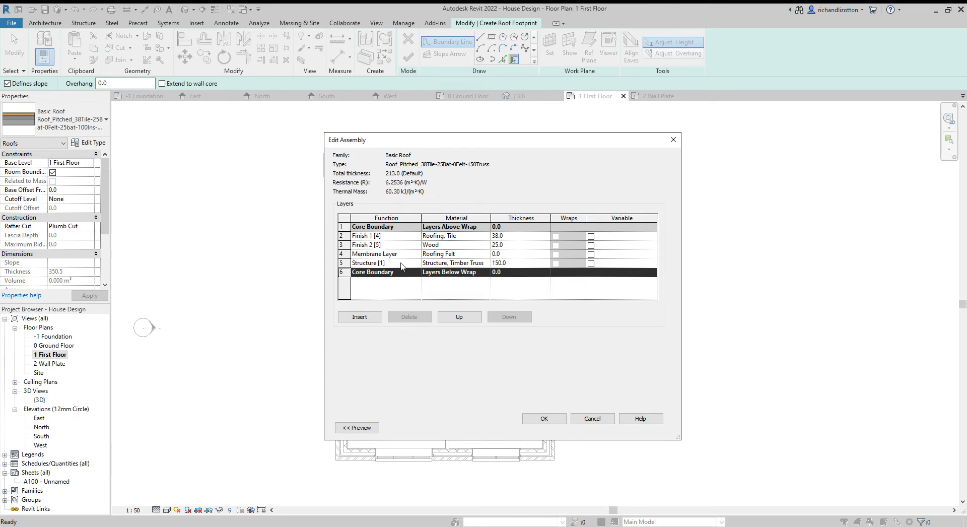
# - Move the upper Core Boundary down three rows to sit below the felt layer
pyautogui.click(385, 228)
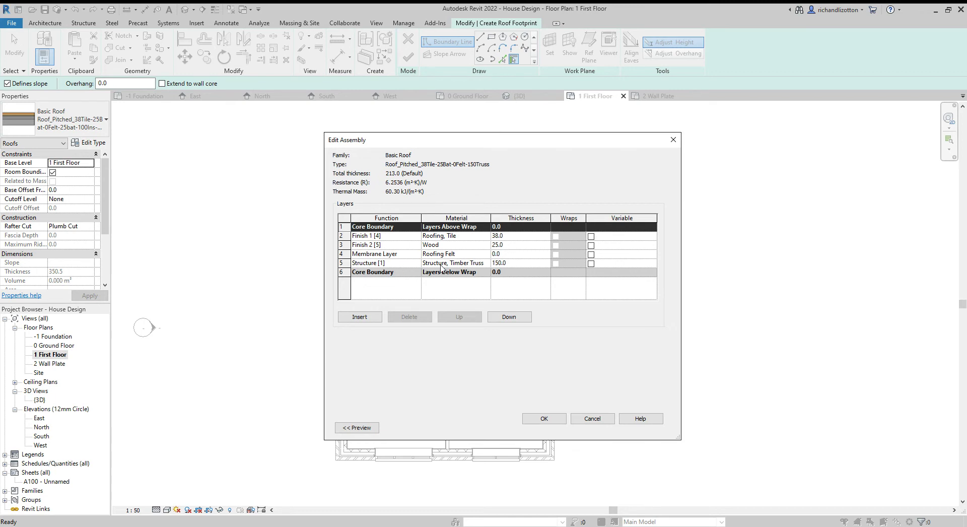
pyautogui.click(510, 319)
pyautogui.click(509, 318)
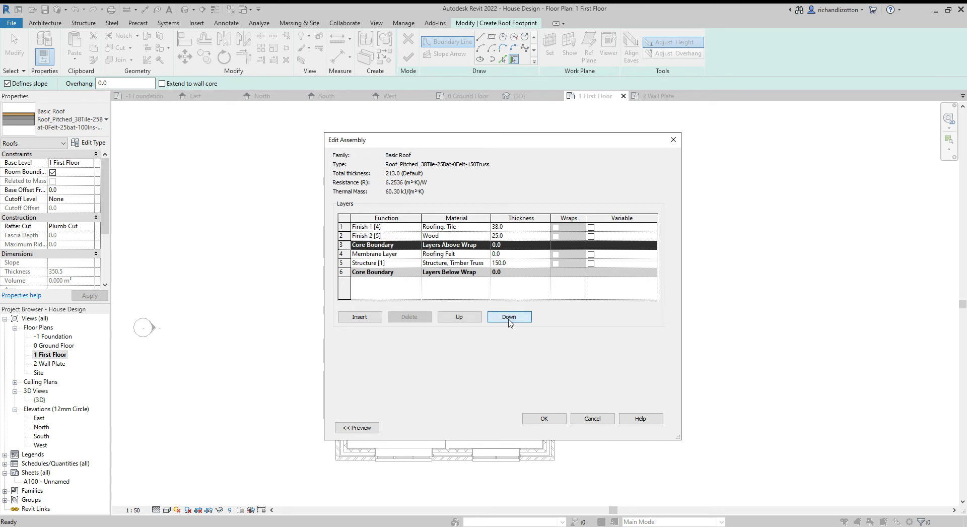
pyautogui.click(509, 318)
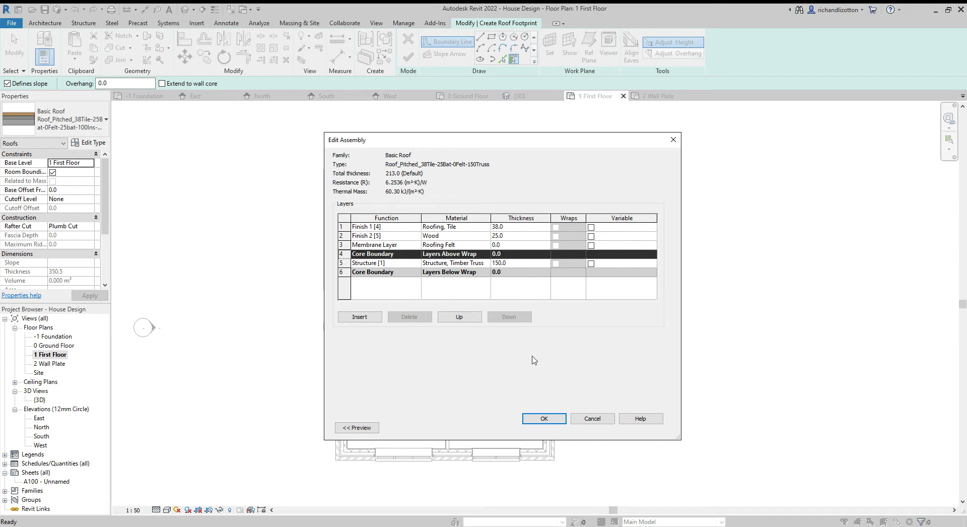
pyautogui.click(543, 418)
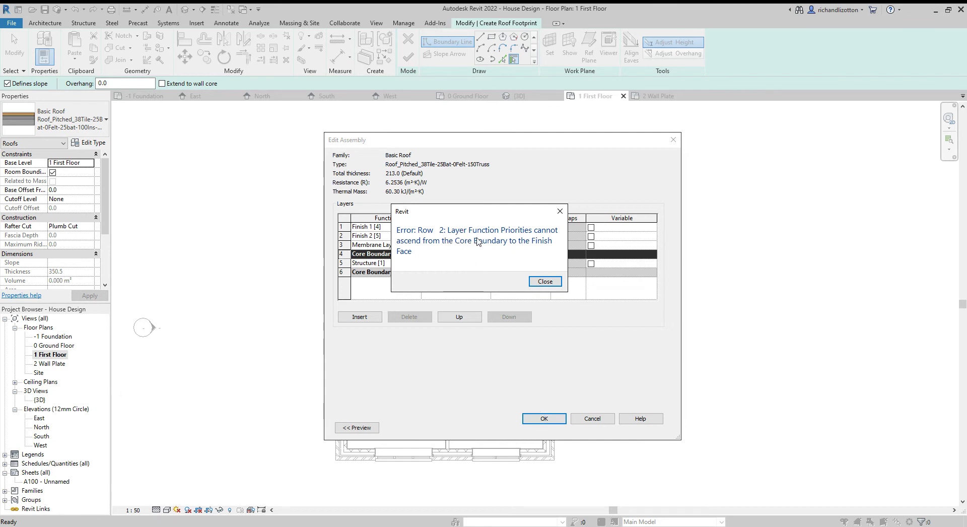
pyautogui.click(545, 281)
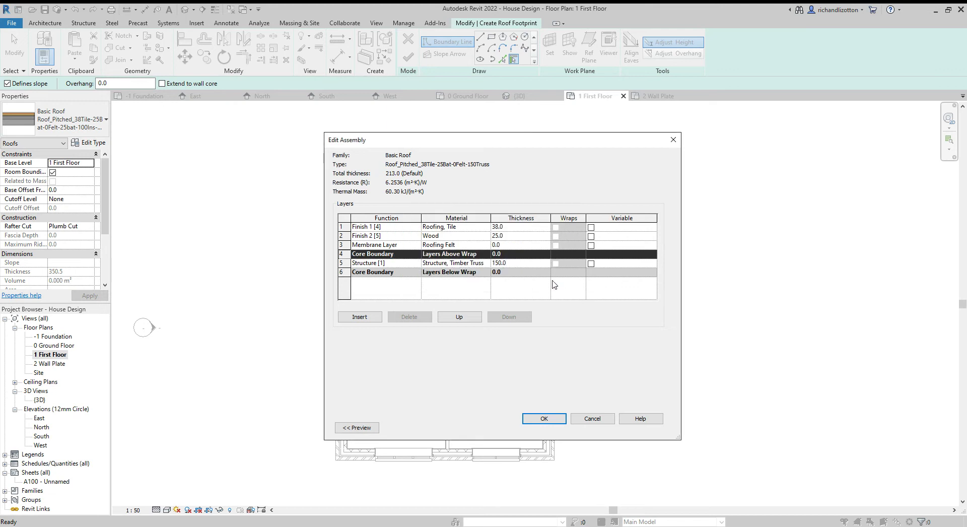
# - Set the wood layer's function to Substrate [2] and accept the layer structure
pyautogui.click(381, 236)
pyautogui.click(419, 239)
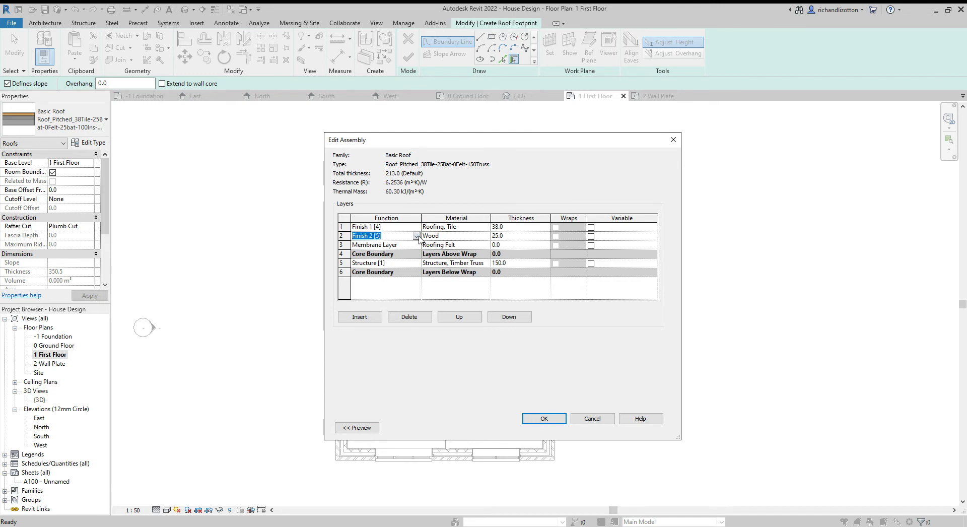
pyautogui.scroll(3, 378, 258)
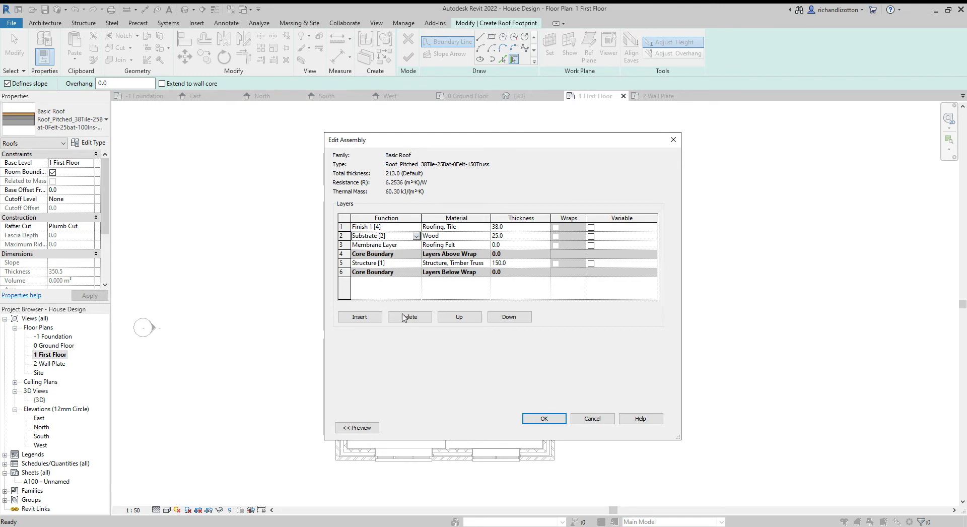
pyautogui.click(554, 420)
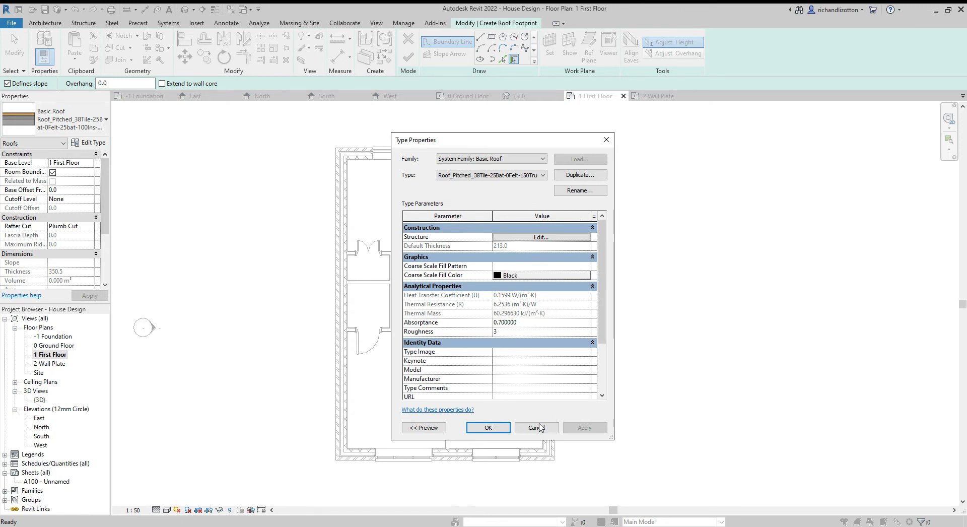
# - Keep the roof type changes and set the roof's base level to 2 Wall Plate
pyautogui.click(491, 430)
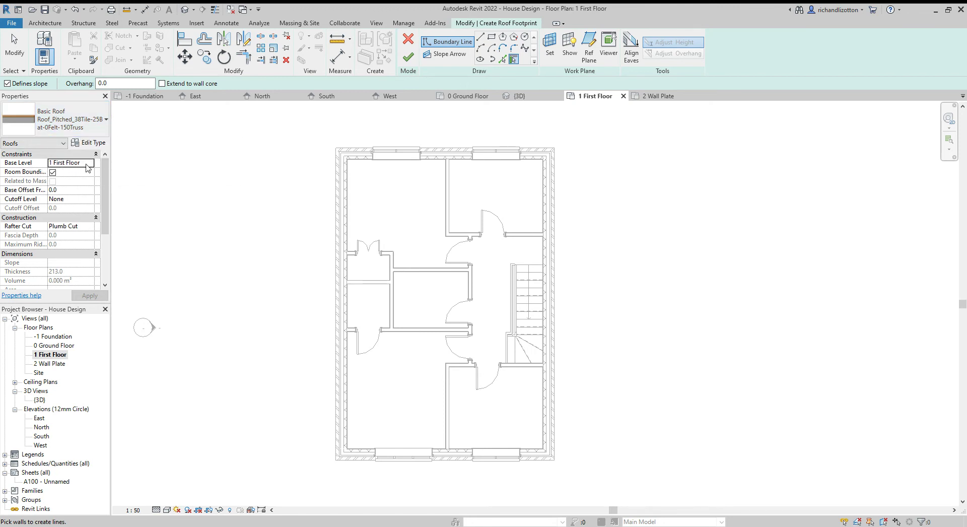
pyautogui.click(91, 167)
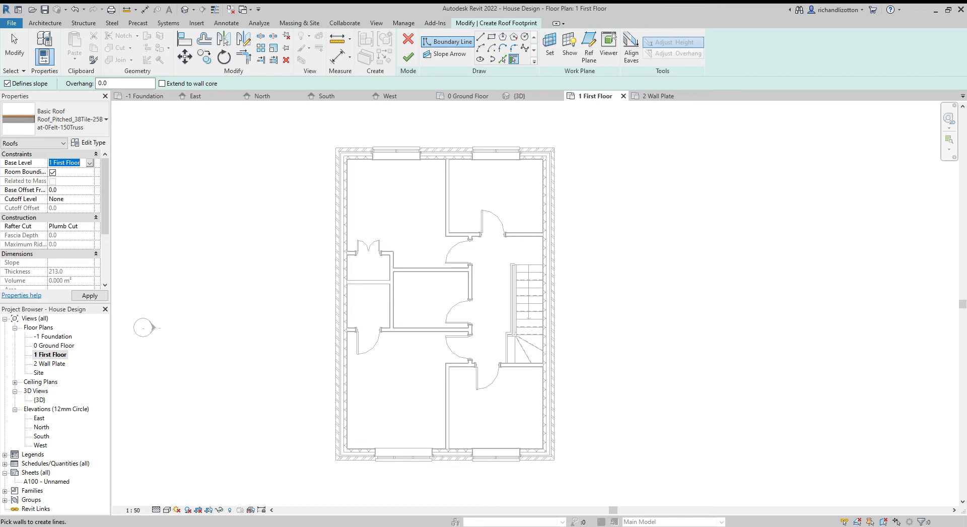
pyautogui.press('Down')
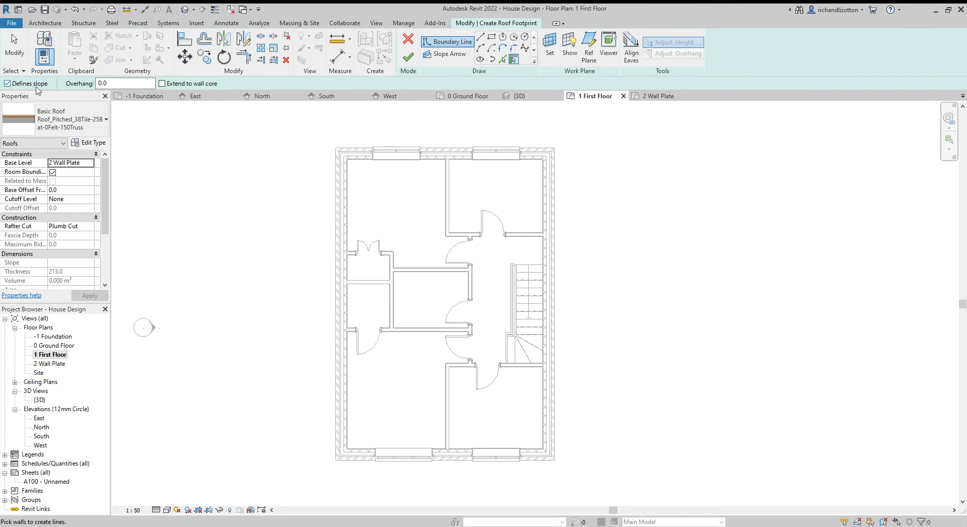
# - Activate Pick Walls with footprint lines set to extend to the wall core
pyautogui.click(104, 83)
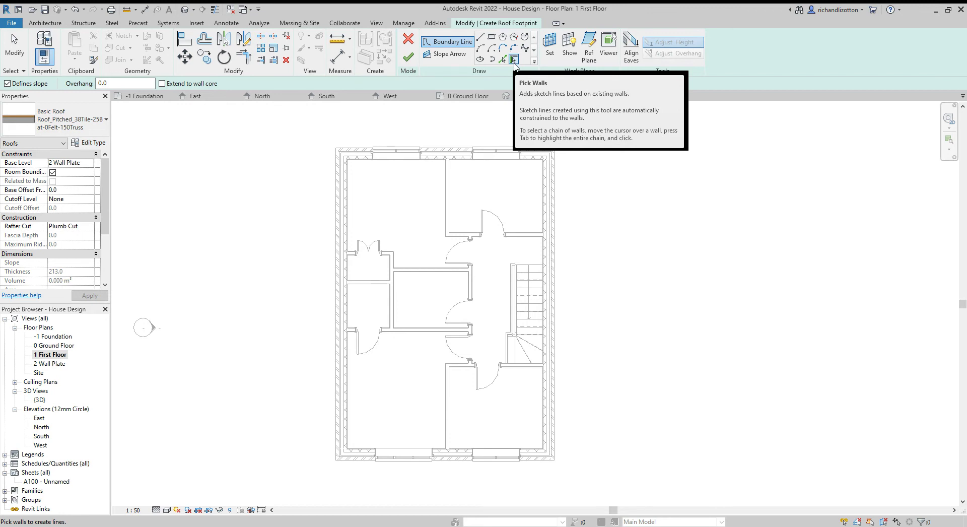
pyautogui.click(514, 63)
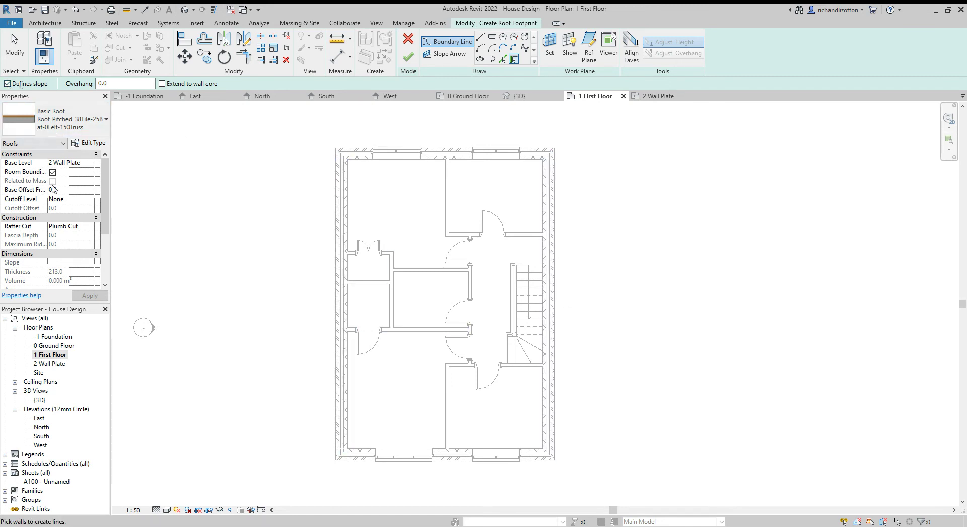
pyautogui.moveTo(107, 193)
pyautogui.mouseDown()
pyautogui.moveTo(104, 242)
pyautogui.moveTo(107, 180)
pyautogui.mouseUp()
pyautogui.click(115, 84)
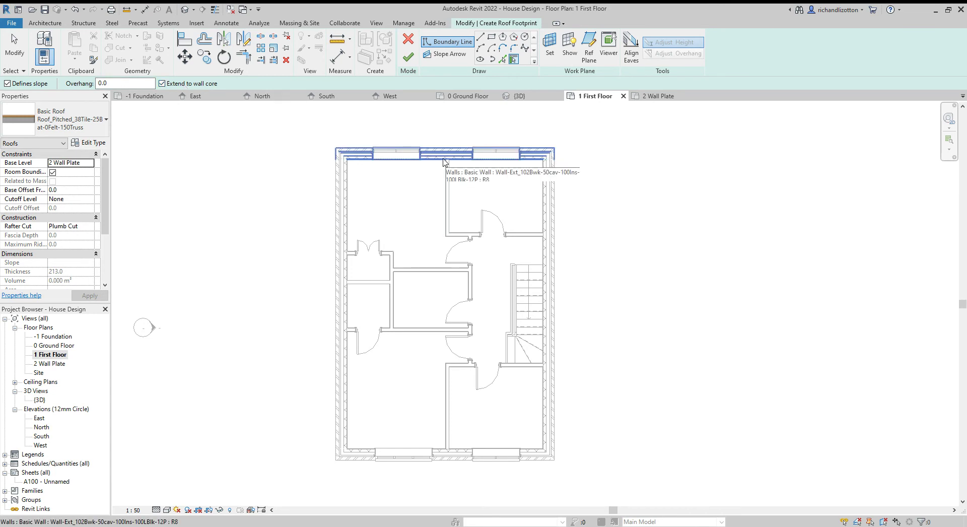
pyautogui.click(445, 156)
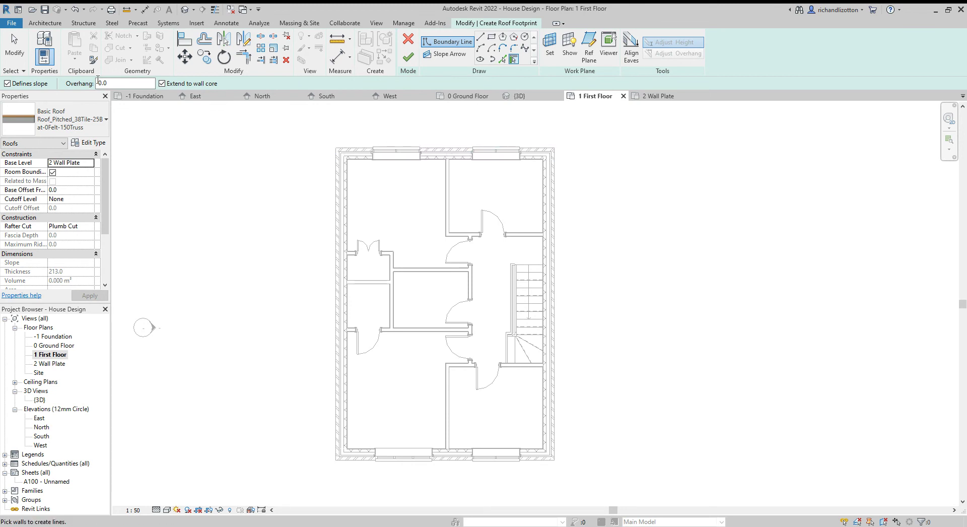
# - Set a 450 overhang and pick the top and bottom walls as 30° sloped edges
pyautogui.moveTo(113, 84); pyautogui.dragTo(96, 83)
pyautogui.press('Return')
pyautogui.click(447, 151)
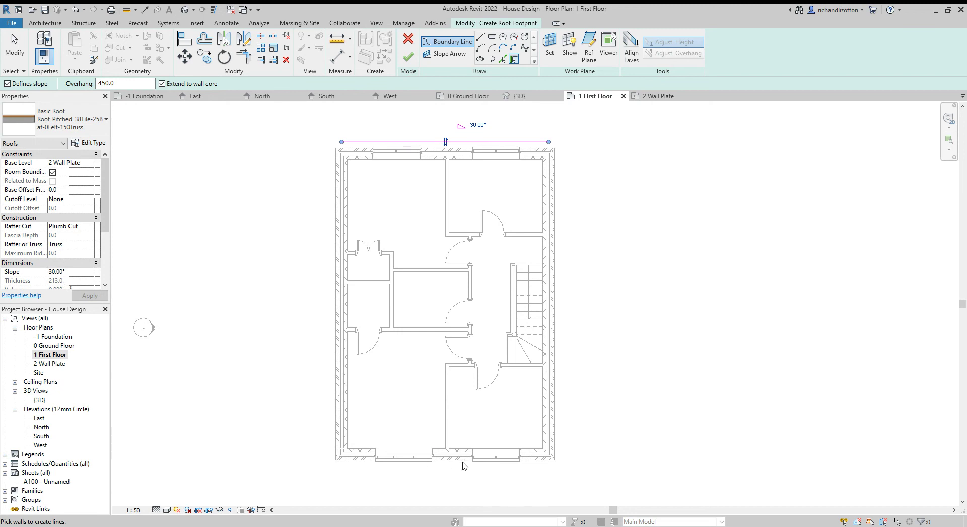
pyautogui.click(460, 463)
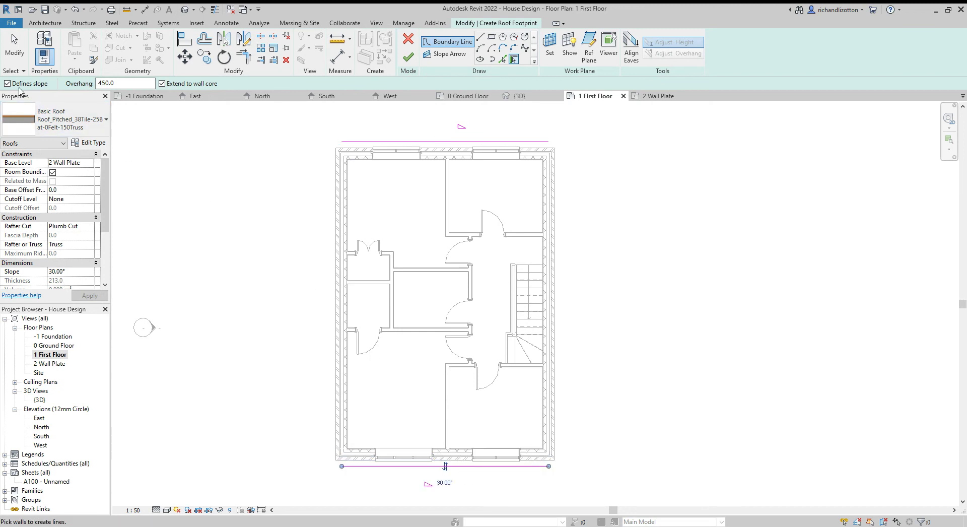
# - Add non-sloping edges along the left and right walls, keeping the boundary outside
pyautogui.click(7, 83)
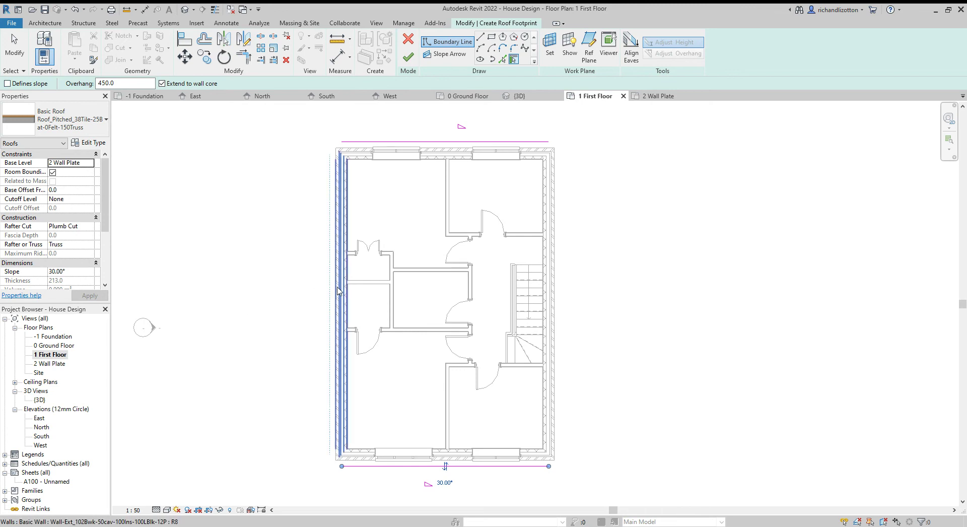
pyautogui.click(336, 288)
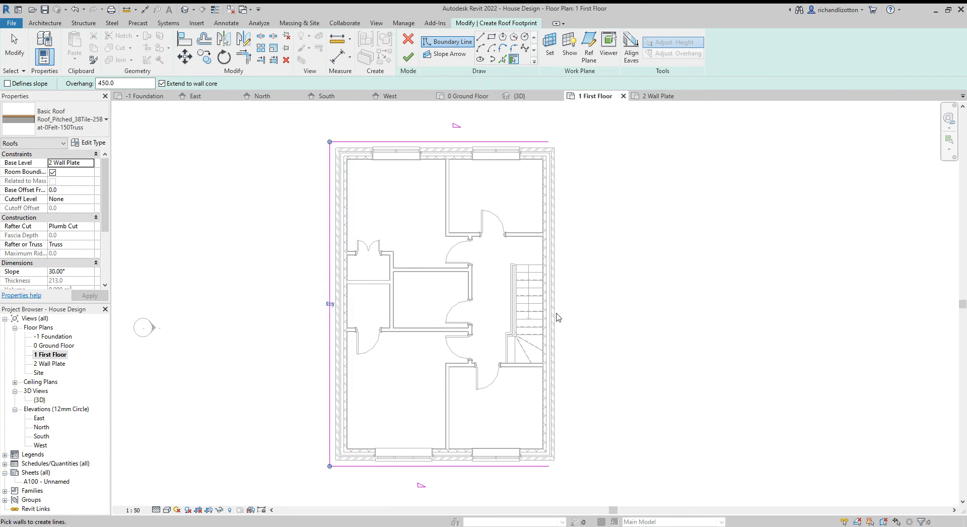
pyautogui.click(558, 317)
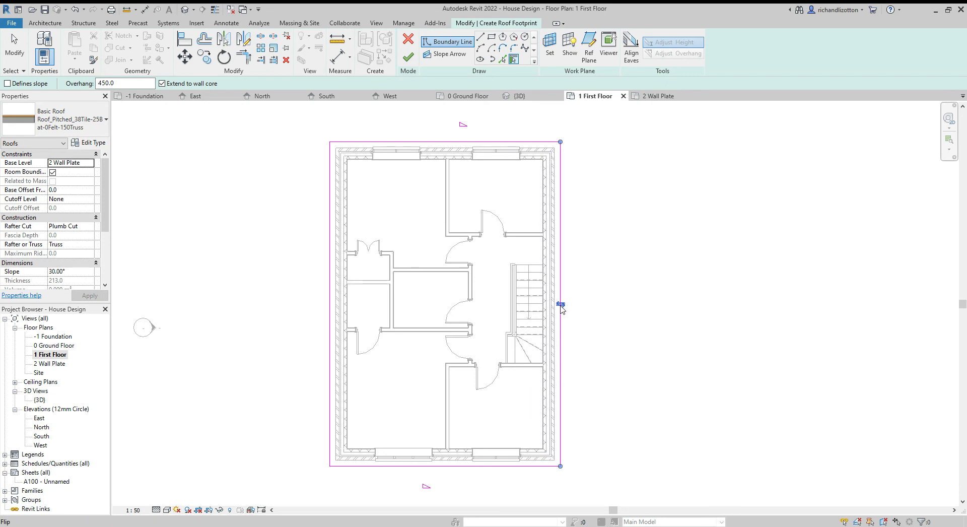
pyautogui.click(561, 304)
pyautogui.click(530, 304)
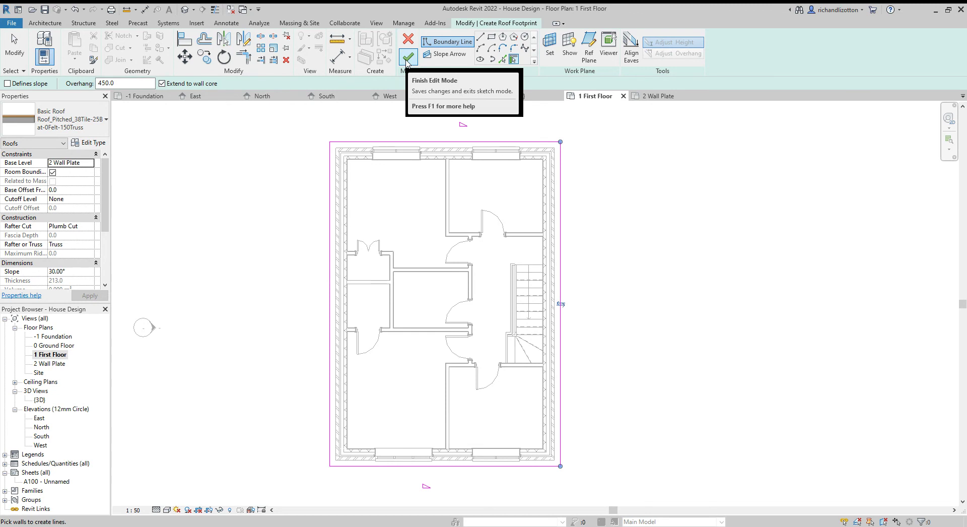
# - Finish the roof and orbit the {3D} view to inspect the open gable ends
pyautogui.click(407, 60)
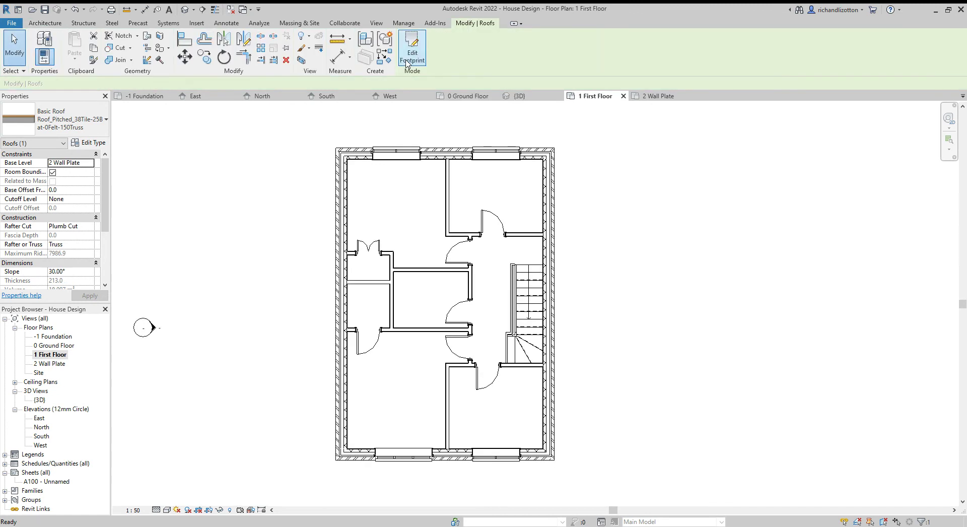
pyautogui.click(524, 97)
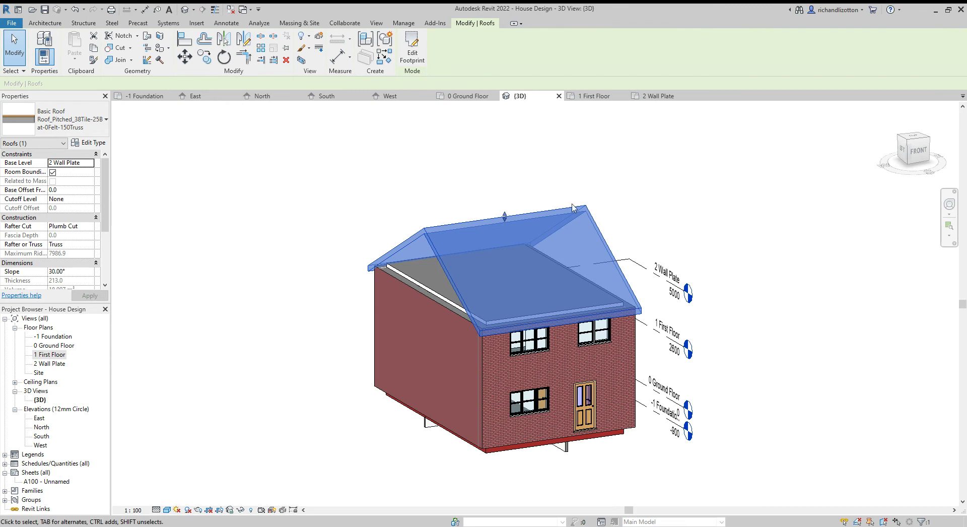
pyautogui.keyDown('shift'); pyautogui.moveTo(588, 290); pyautogui.dragTo(331, 304, button='middle'); pyautogui.keyUp('shift')
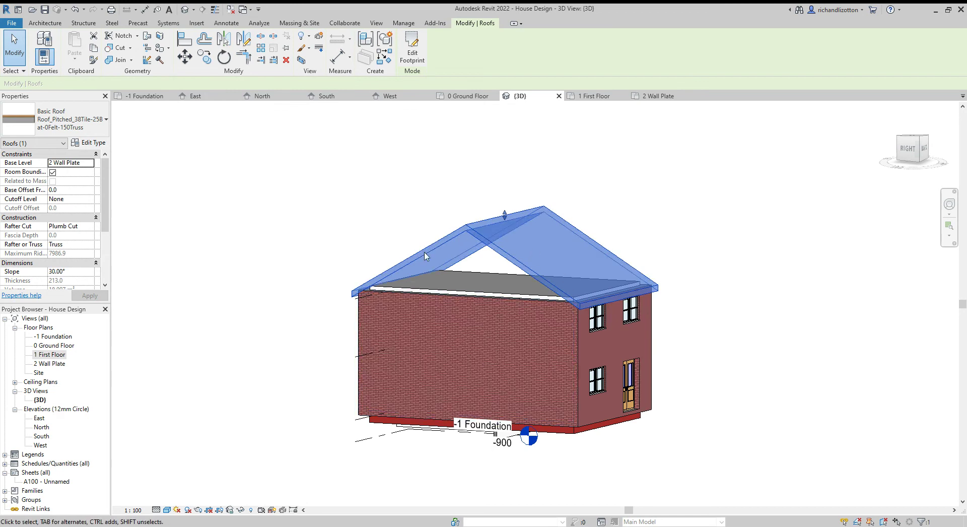
pyautogui.keyDown('shift'); pyautogui.moveTo(743, 261); pyautogui.dragTo(717, 287, button='middle'); pyautogui.keyUp('shift')
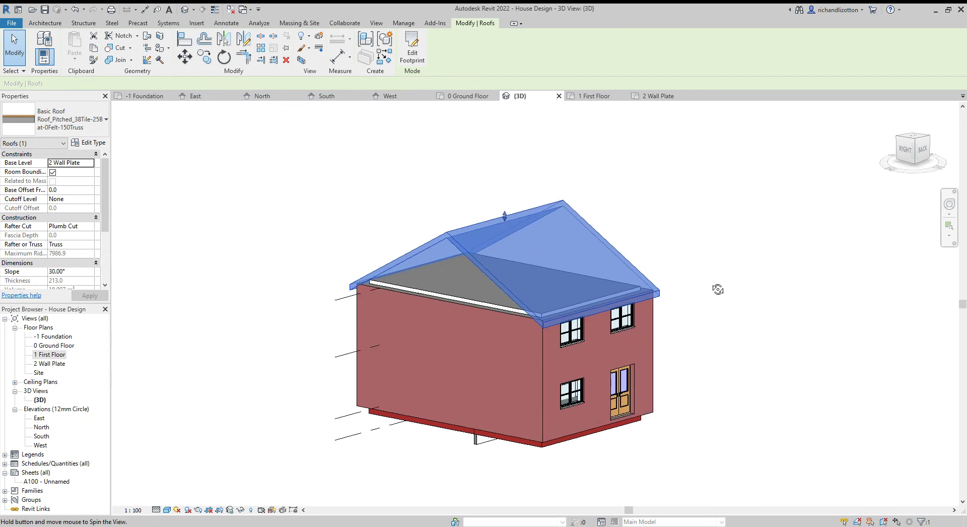
pyautogui.click(700, 247)
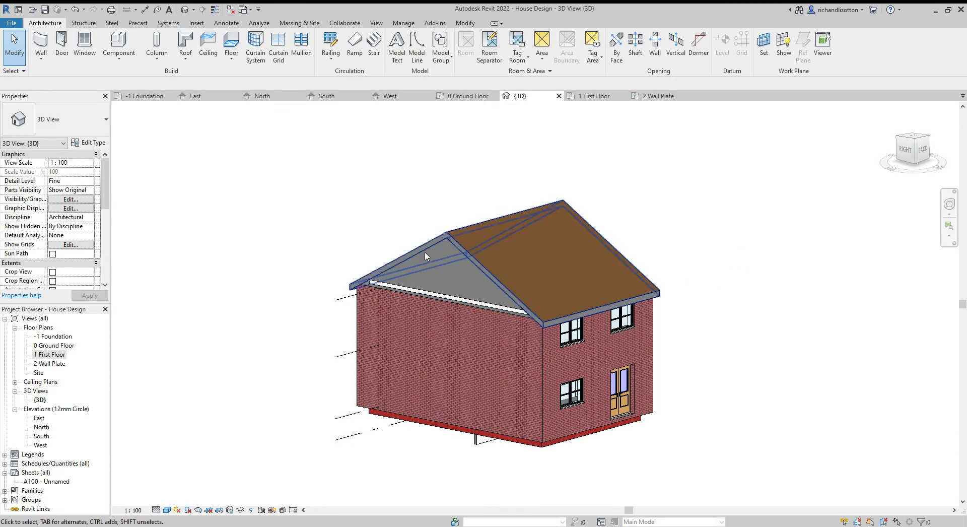
pyautogui.keyDown('shift'); pyautogui.moveTo(459, 301); pyautogui.dragTo(450, 348, button='middle'); pyautogui.keyUp('shift')
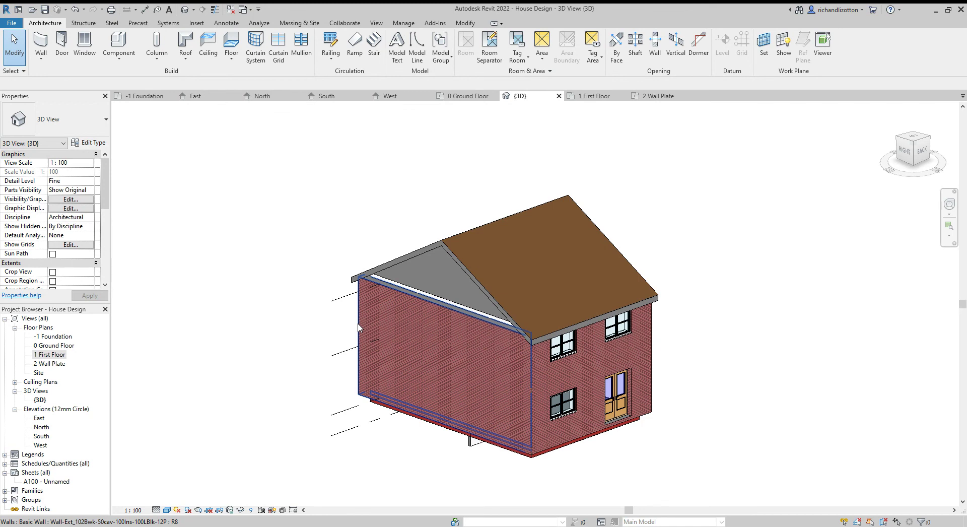
# - Select the four exterior walls and attach their tops to the roof
pyautogui.press('Tab')
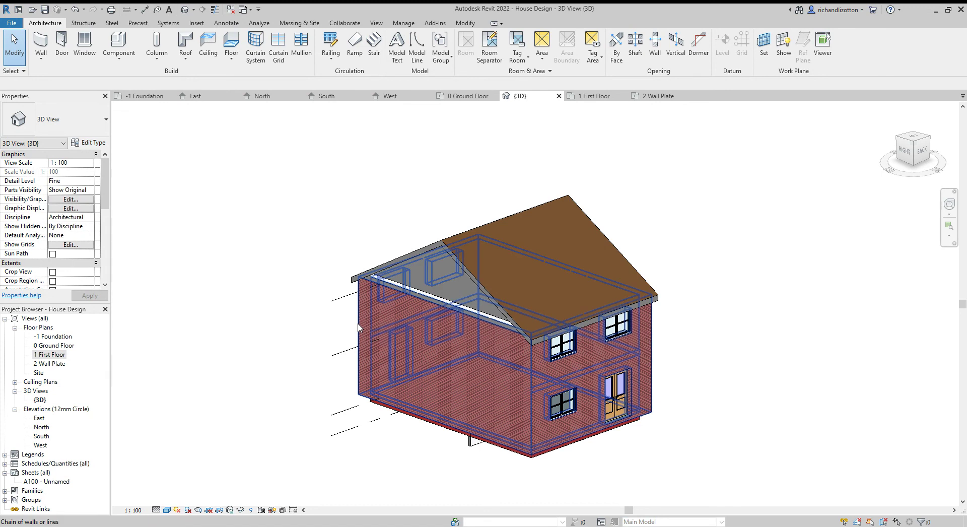
pyautogui.click(358, 327)
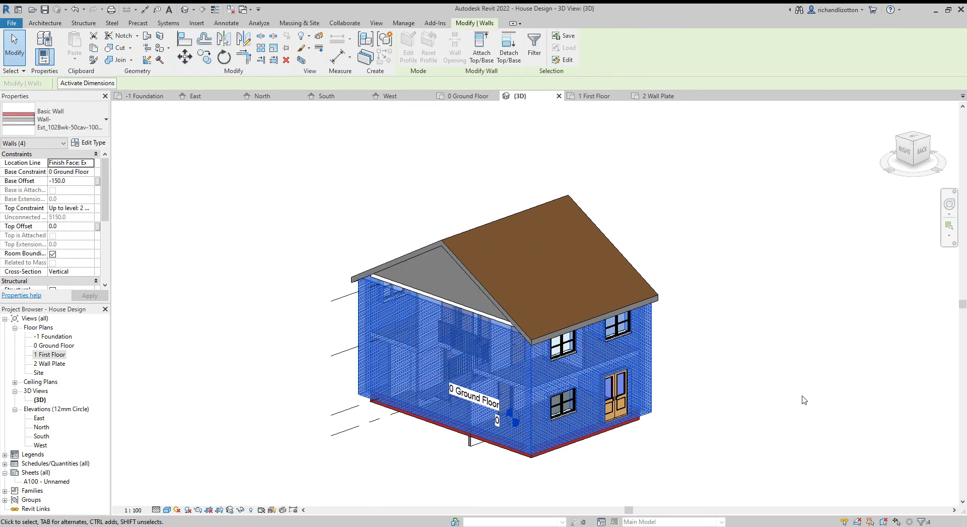
pyautogui.keyDown('shift'); pyautogui.moveTo(804, 400); pyautogui.dragTo(789, 388, button='middle'); pyautogui.keyUp('shift')
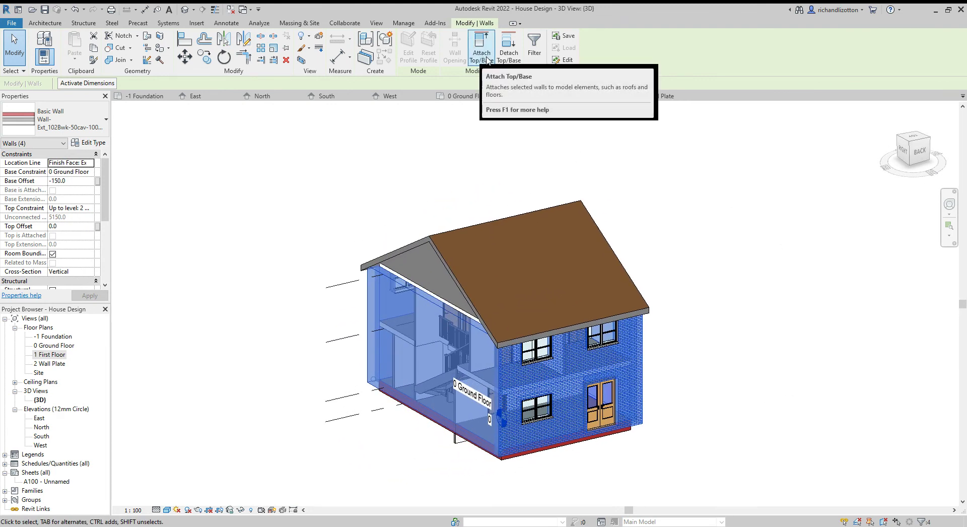
pyautogui.click(482, 50)
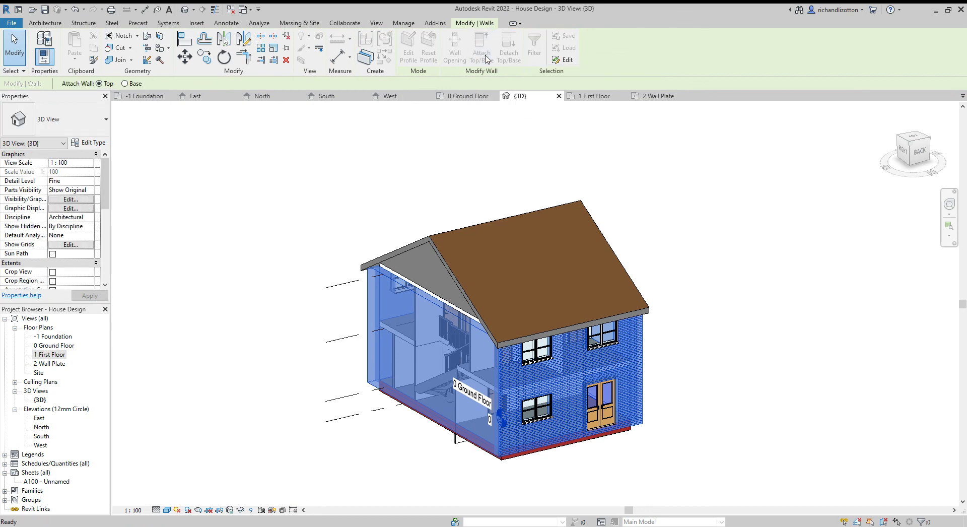
pyautogui.click(431, 239)
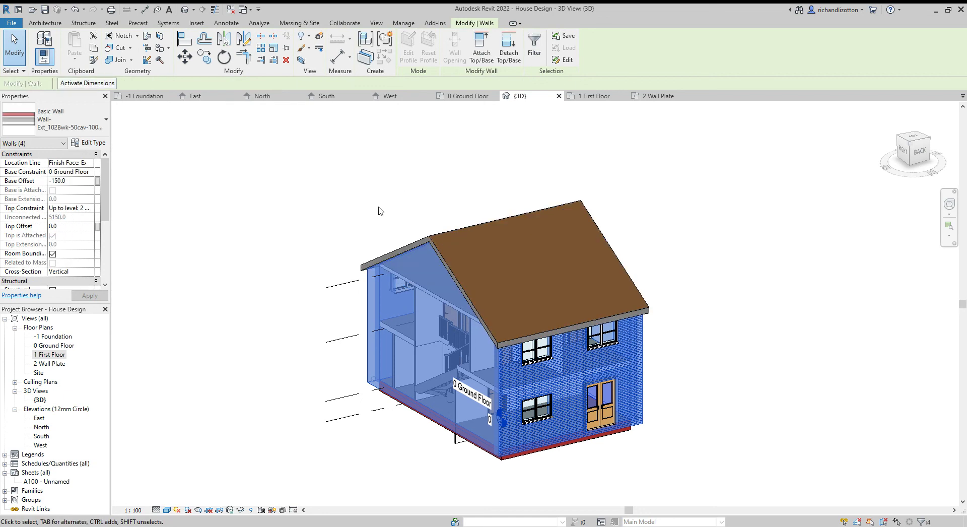
pyautogui.keyDown('shift'); pyautogui.moveTo(381, 211); pyautogui.dragTo(186, 218, button='middle'); pyautogui.keyUp('shift')
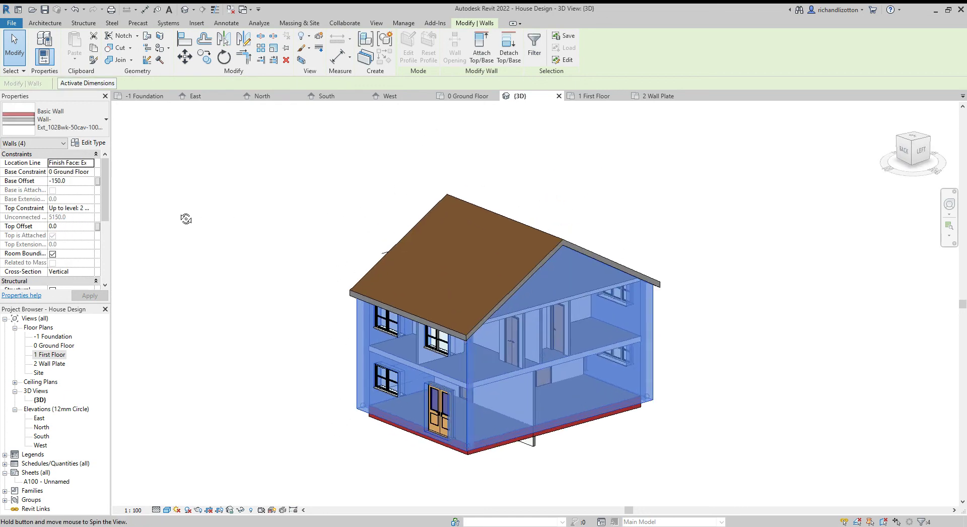
pyautogui.click(334, 220)
pyautogui.keyDown('shift'); pyautogui.moveTo(335, 220); pyautogui.dragTo(844, 304, button='middle'); pyautogui.keyUp('shift')
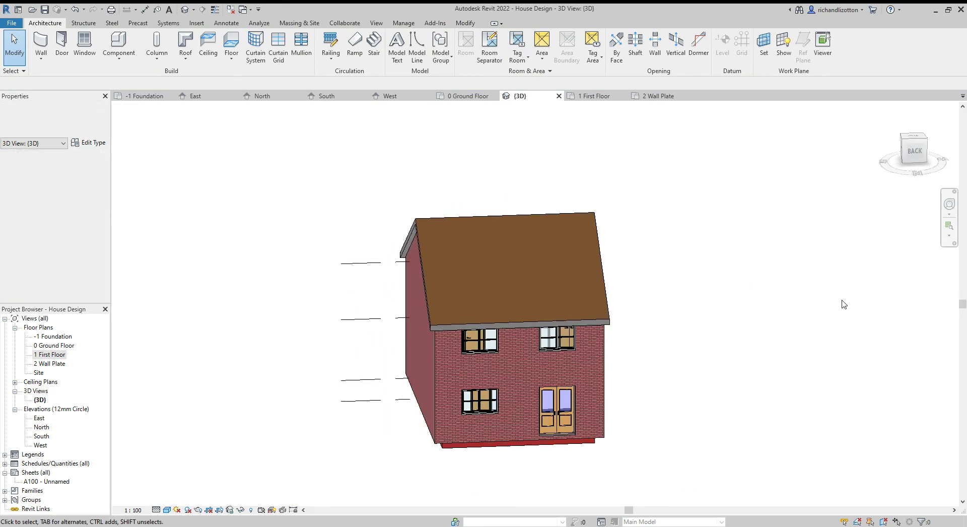
pyautogui.keyDown('shift'); pyautogui.moveTo(647, 307); pyautogui.dragTo(463, 332, button='middle'); pyautogui.keyUp('shift')
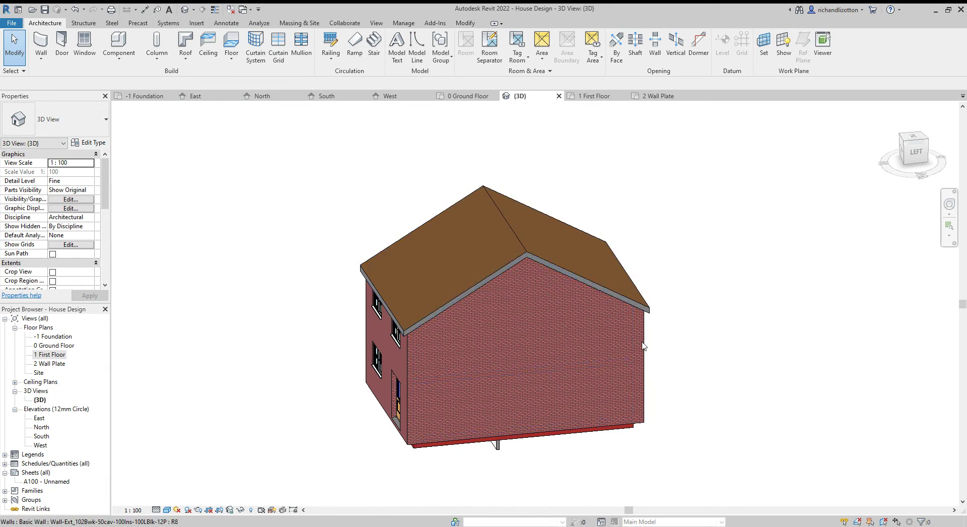
pyautogui.keyDown('shift'); pyautogui.moveTo(700, 305); pyautogui.dragTo(711, 281, button='middle'); pyautogui.keyUp('shift')
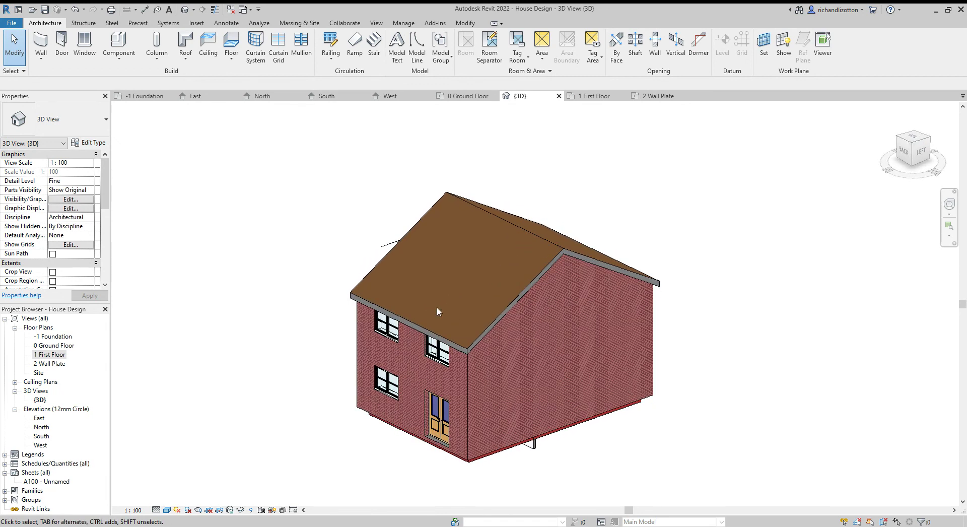